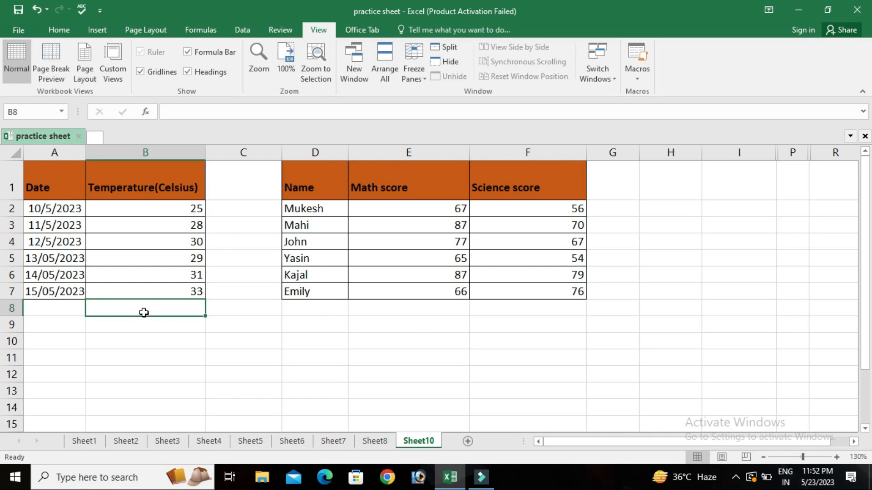
Step: Enter a COUNT formula in B8 that counts the numeric temperature cells in B2:B7
type("=")
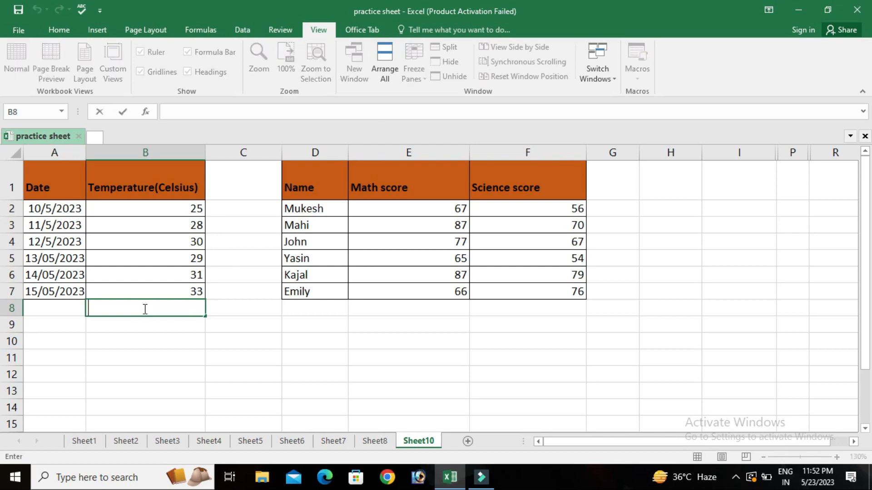
type("count")
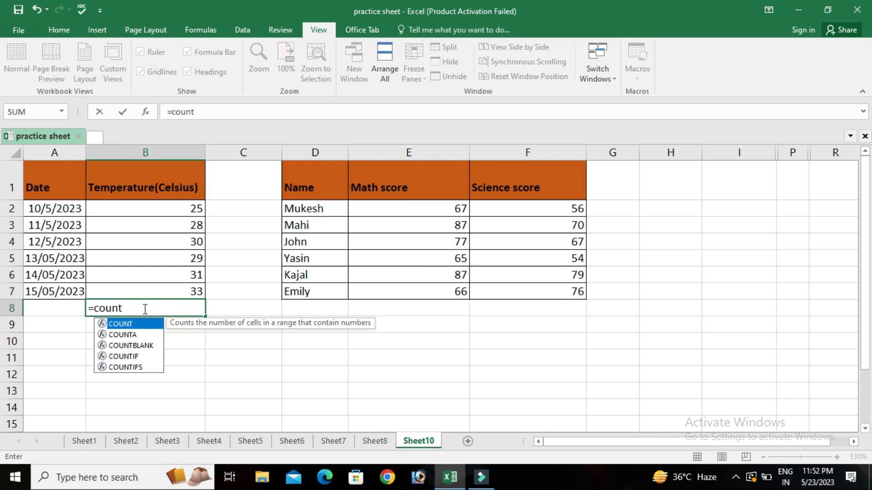
type("(")
left_click(140, 210)
left_click_drag(140, 210, 140, 290)
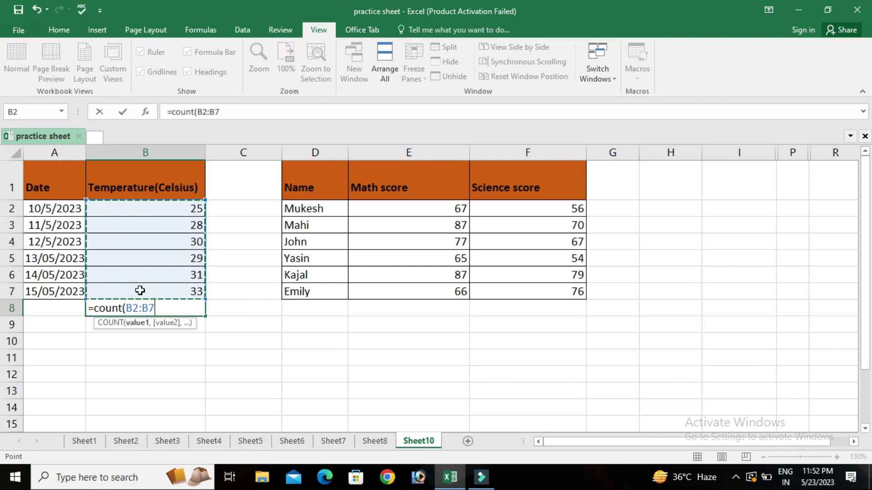
type(")")
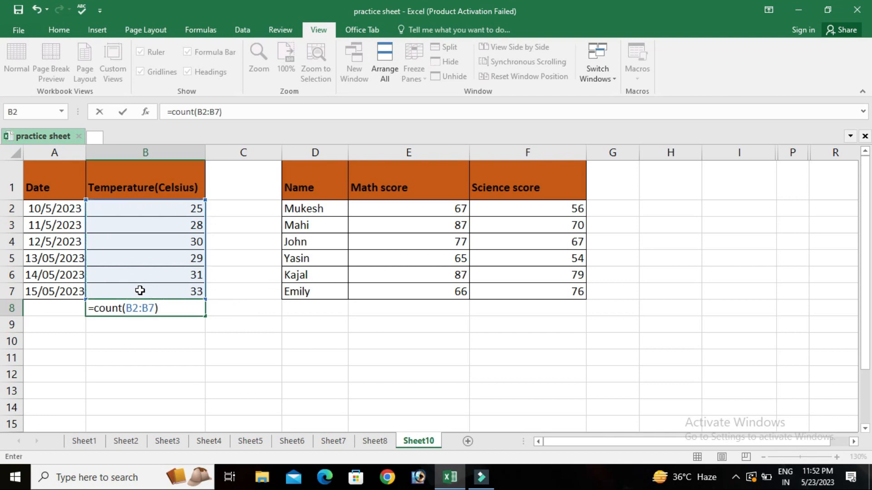
key("Return")
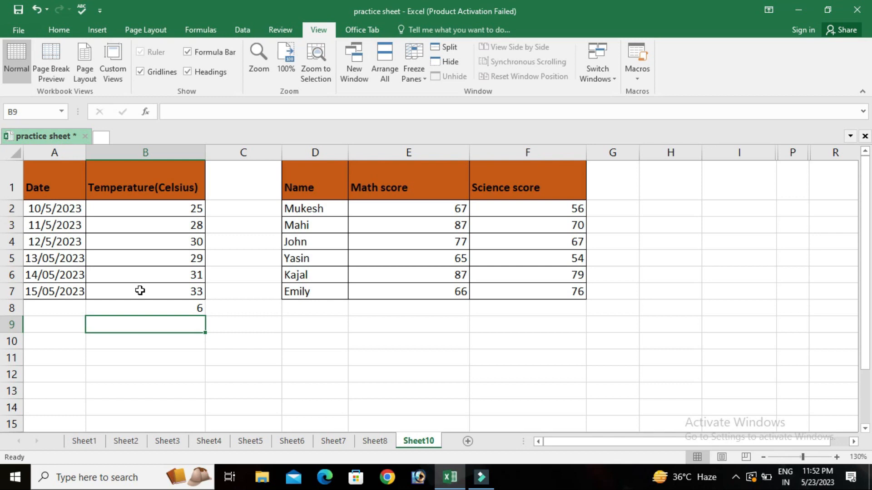
Step: Replace the content of B8 with =COUNTIF(B2:B7,">30") to count the temperatures above 30, and check the entered formula
left_click(155, 304)
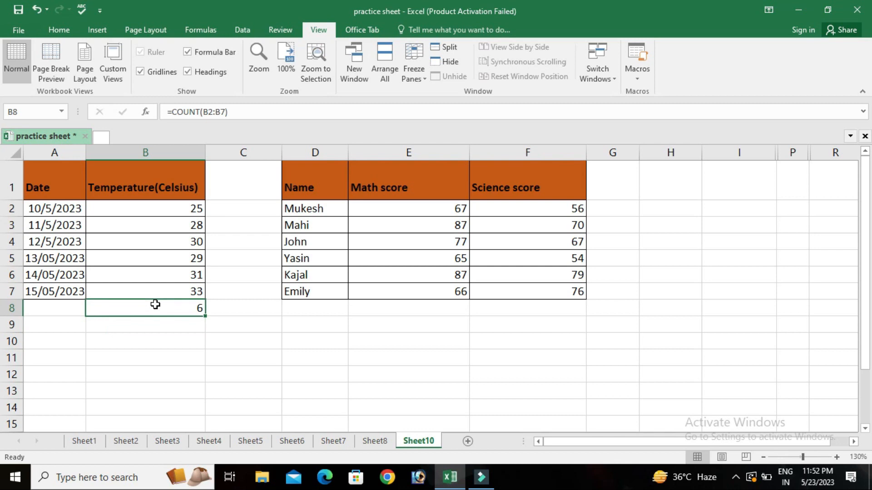
key("BackSpace")
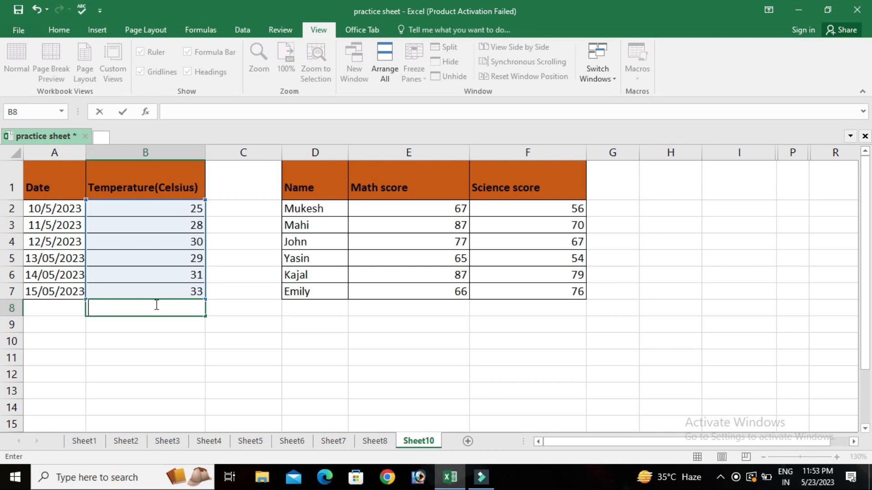
type("=count")
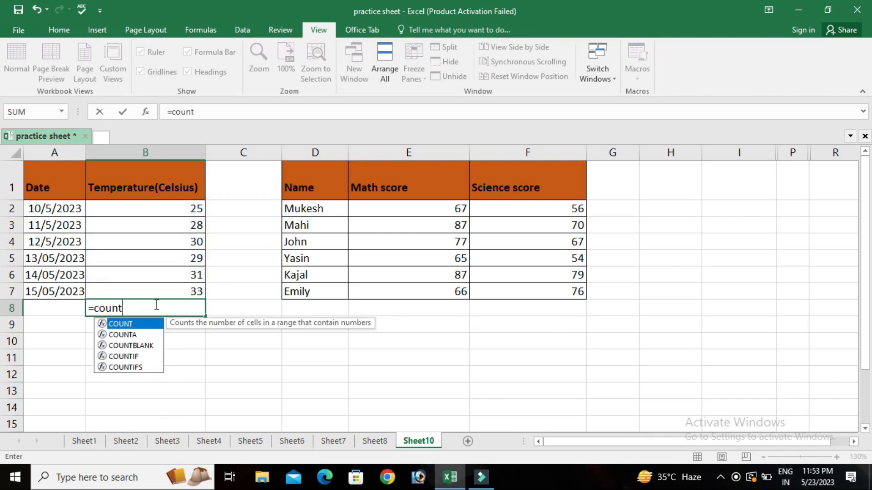
type("if")
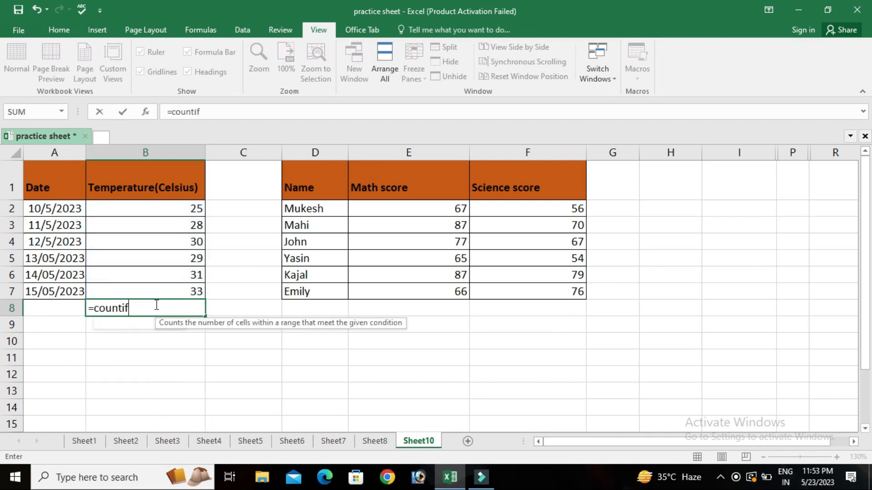
type("(")
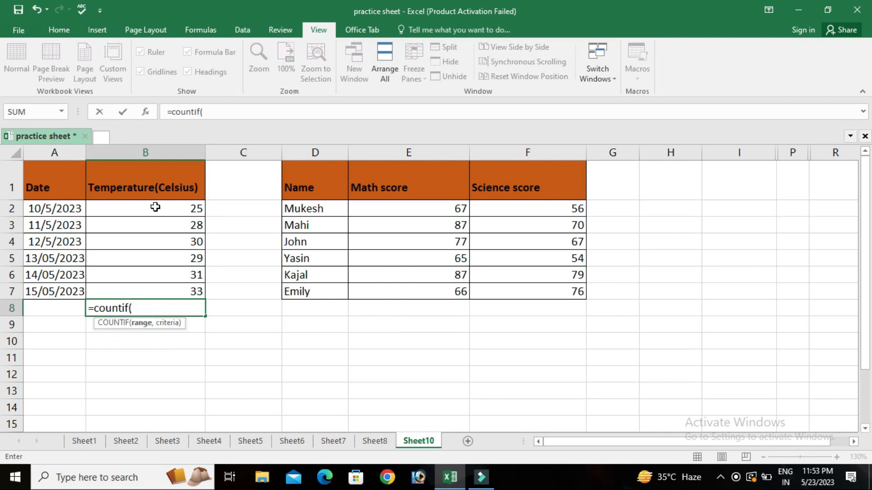
left_click_drag(156, 206, 150, 294)
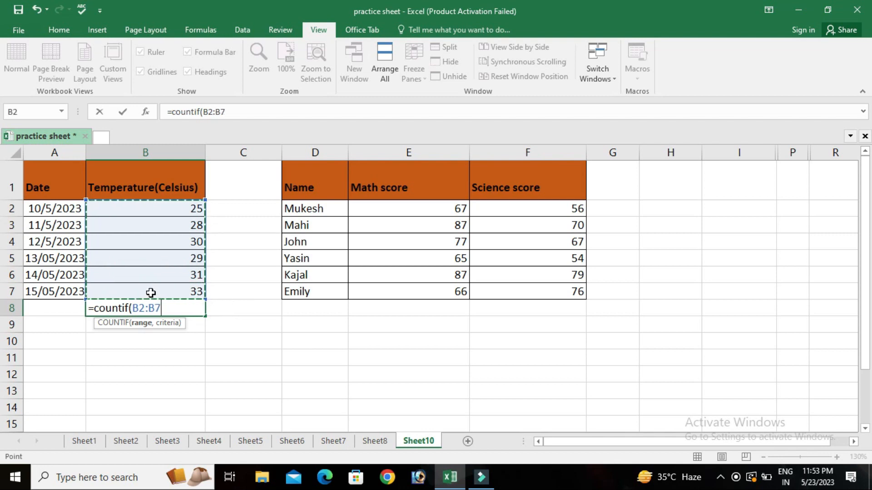
type(",")
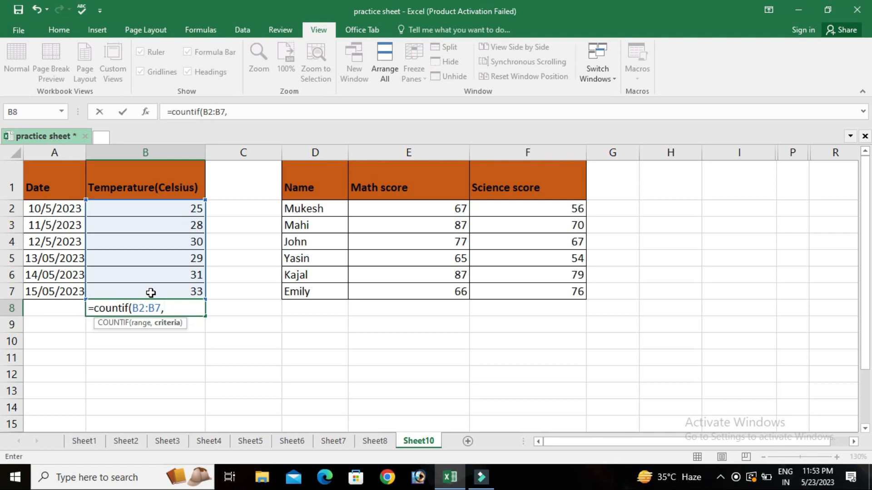
type("\">30\")")
key("Return")
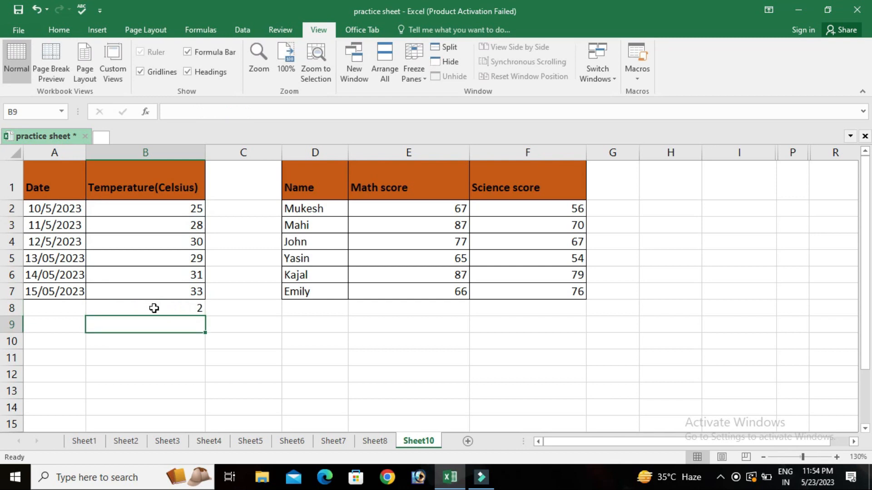
left_click(153, 305)
double_click(155, 308)
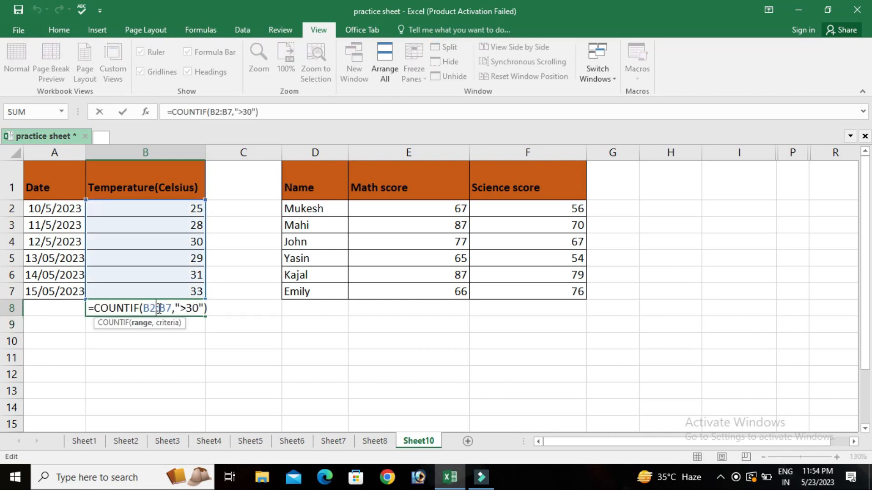
key("Return")
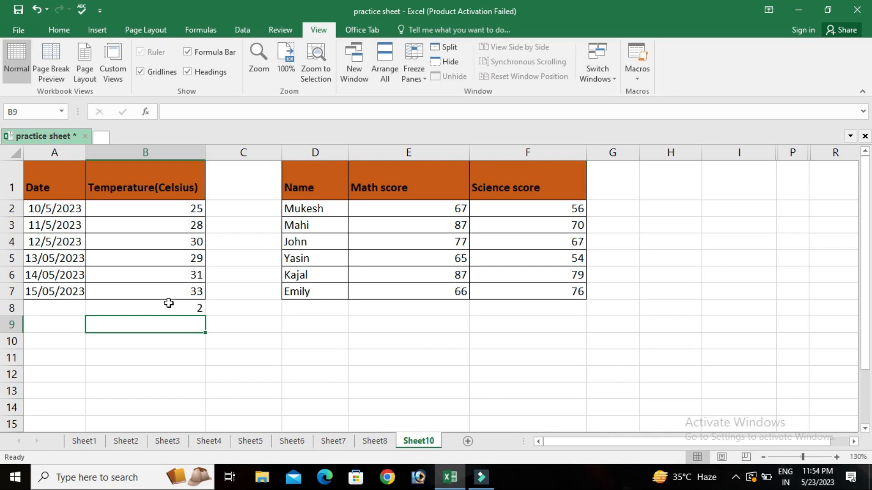
left_click(170, 309)
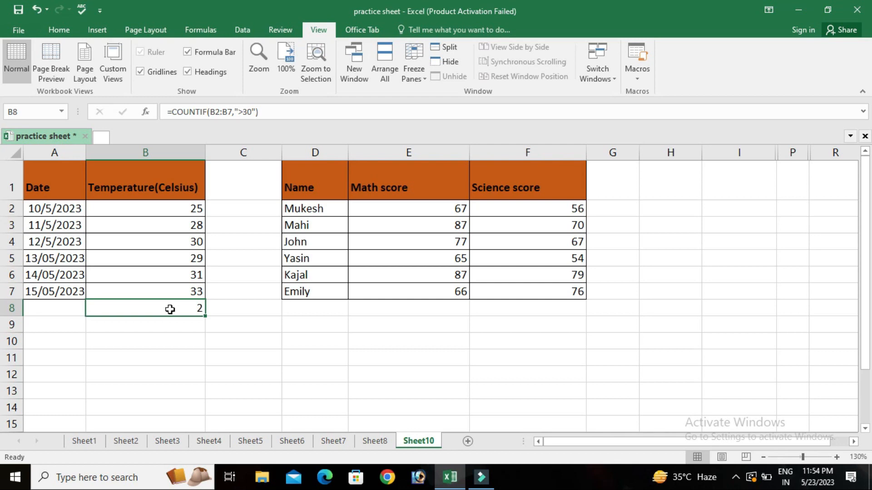
Step: Begin a COUNTIFS formula in E8 with the math scores E2:E7 as the first criteria range and ">65" as its criterion
double_click(423, 309)
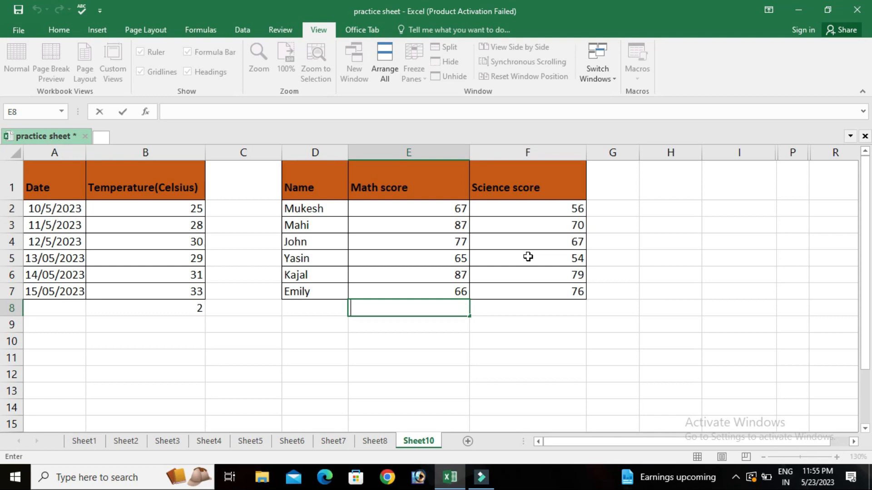
type("=count")
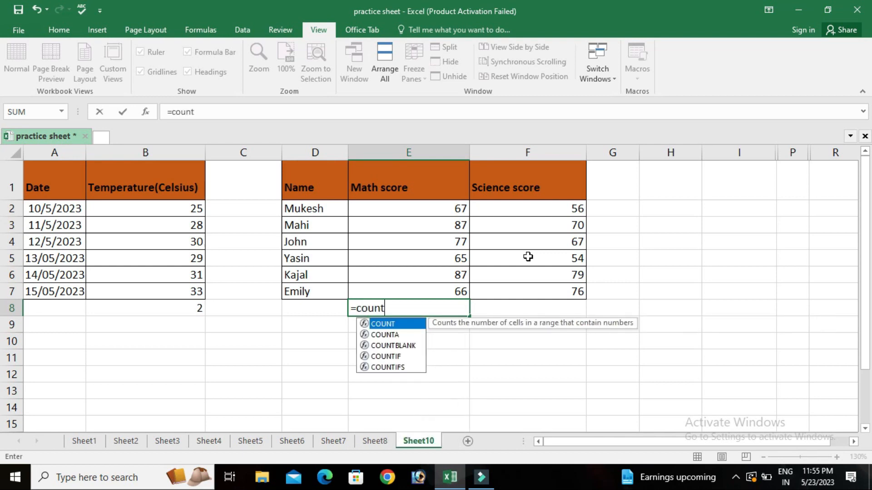
type("i")
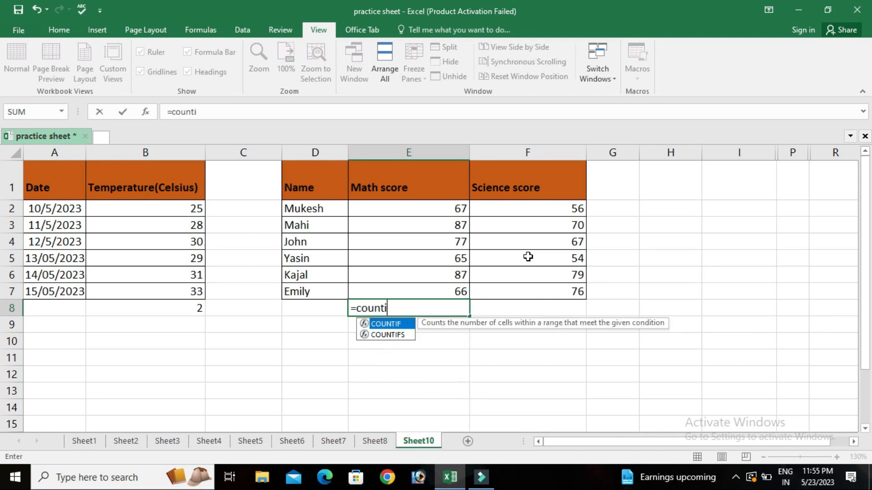
type("fs")
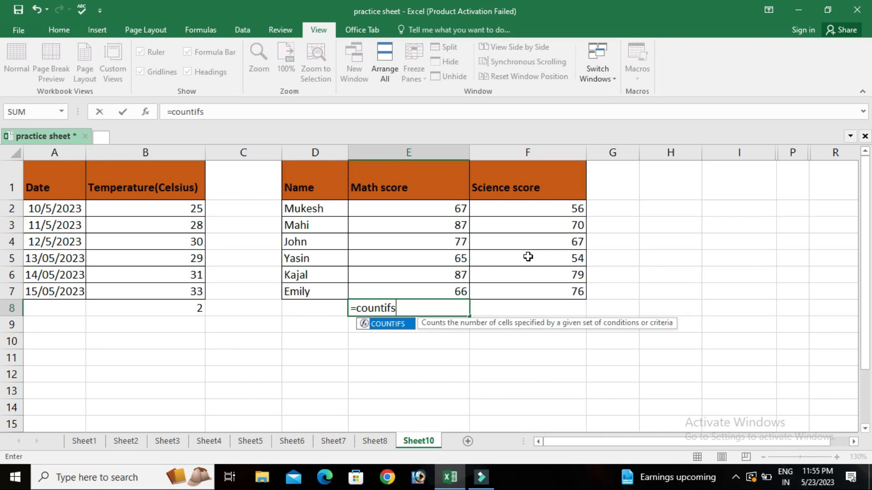
type("(")
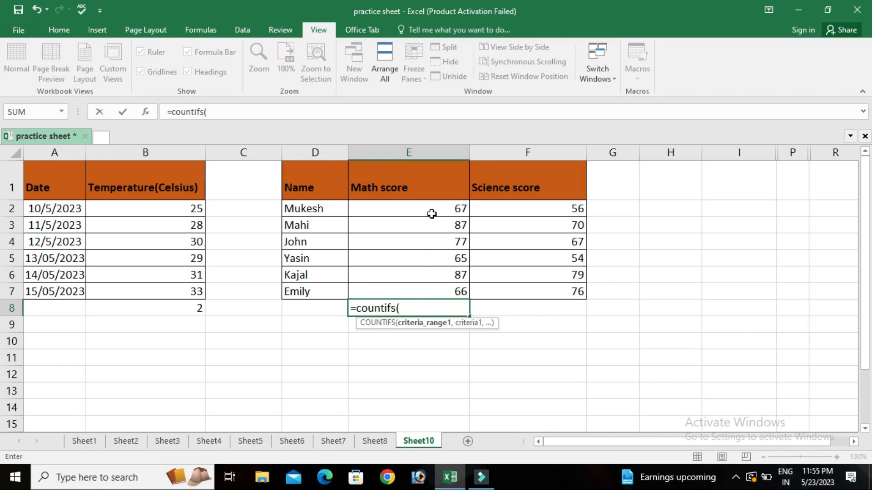
left_click_drag(428, 212, 430, 293)
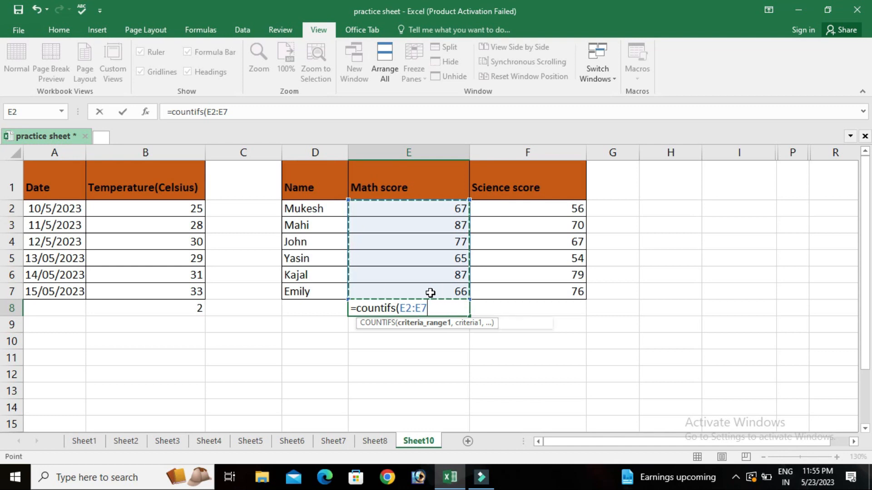
type(",")
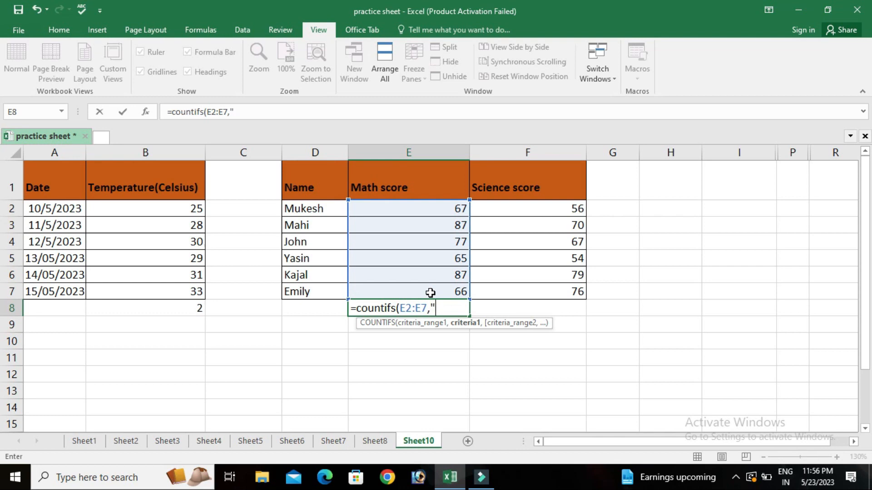
type("\">65\"")
type(",")
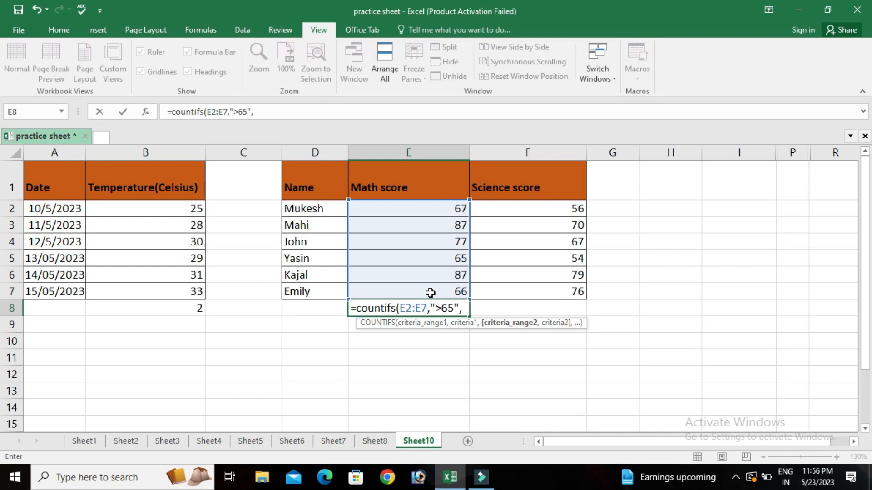
Step: Complete the COUNTIFS formula in E8 with the science scores F2:F7 as the second criteria range and ">65" as its criterion
left_click(551, 209)
left_click_drag(551, 209, 555, 293)
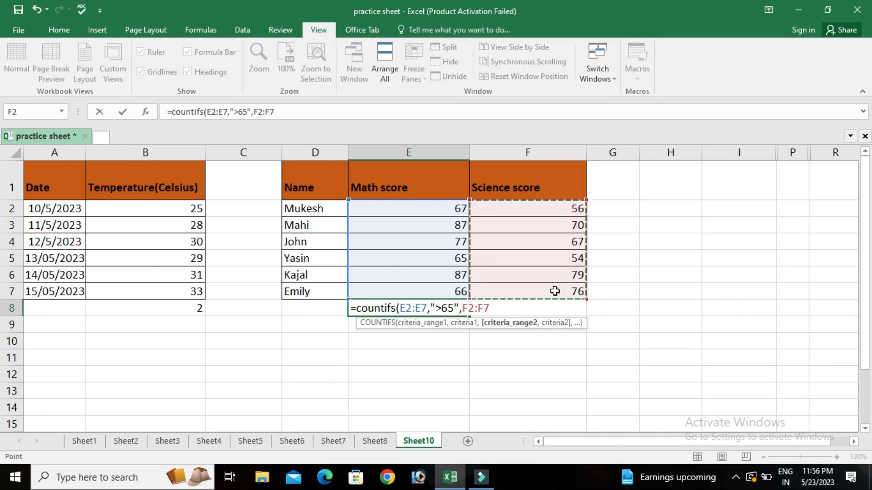
type(",")
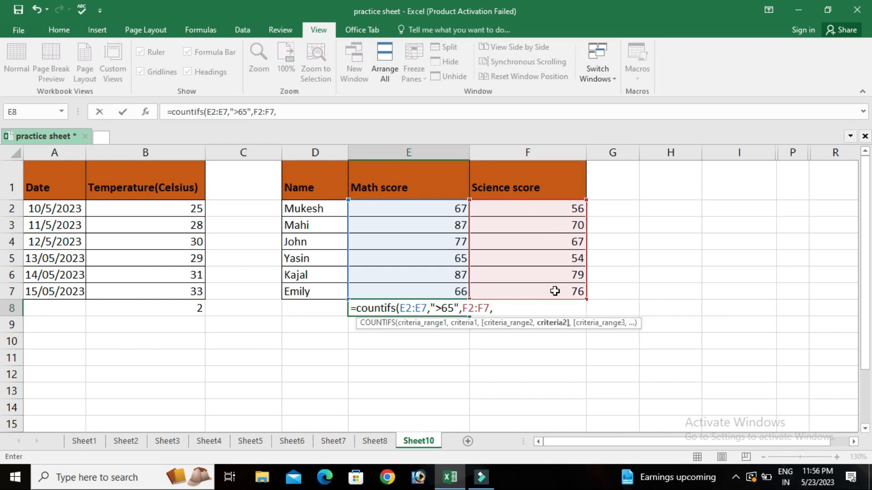
type("\"")
type(">65")
type("\"")
type(")")
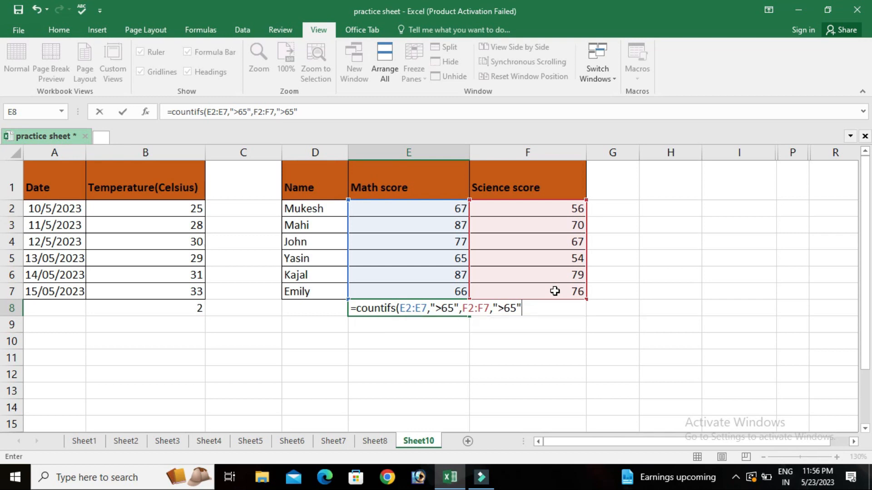
key("Return")
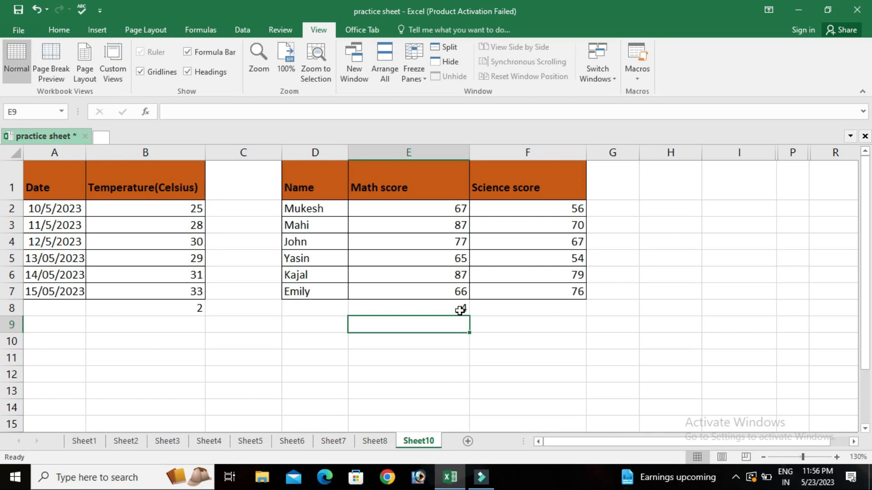
left_click(459, 310)
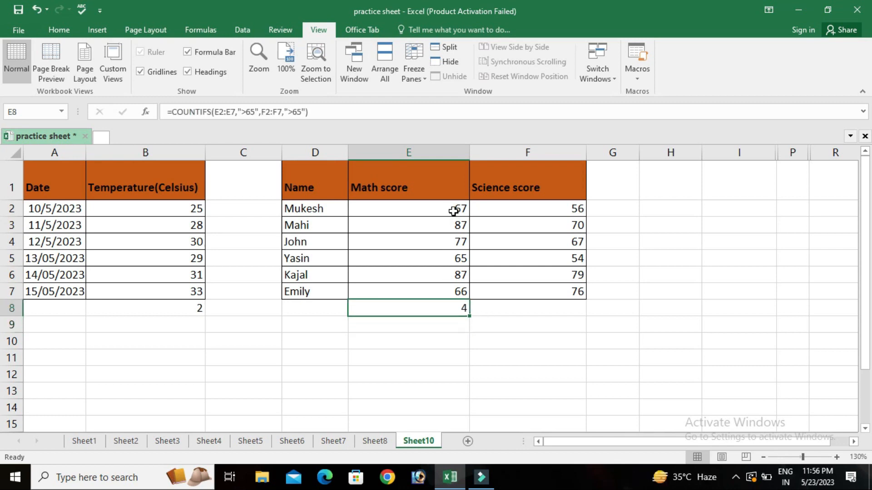